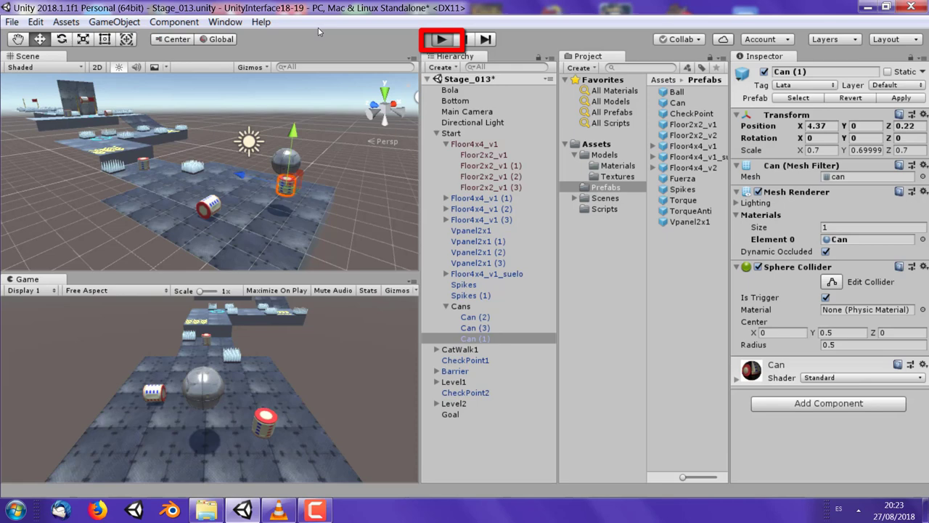
Step: Briefly test-run the scene, then select Bola and collapse all its component panels
{"action": "key", "text": "ctrl+p"}
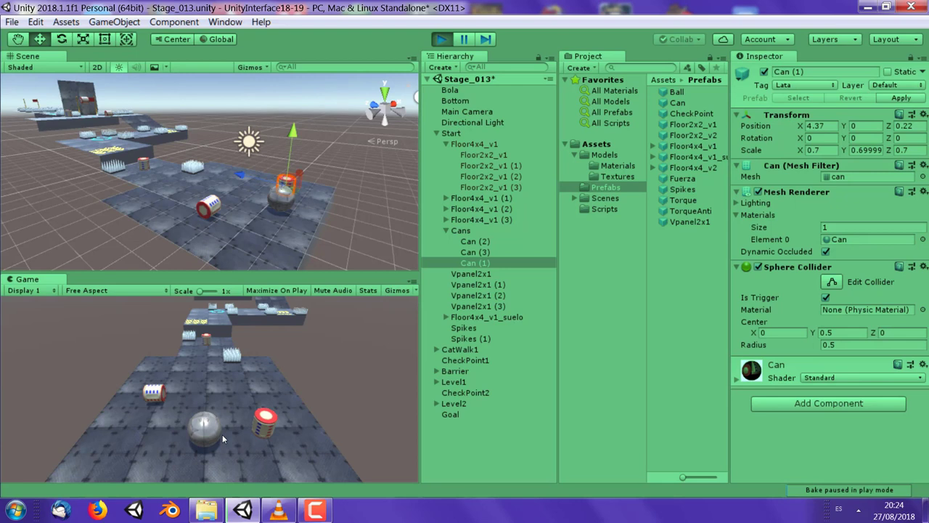
{"action": "left_click", "coordinate": [443, 41]}
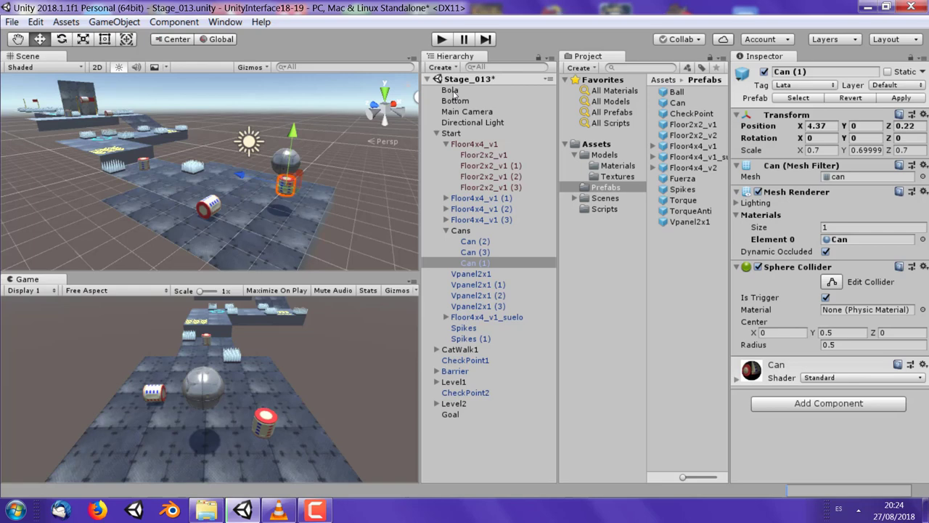
{"action": "left_click", "coordinate": [452, 91]}
{"action": "left_click", "coordinate": [738, 116]}
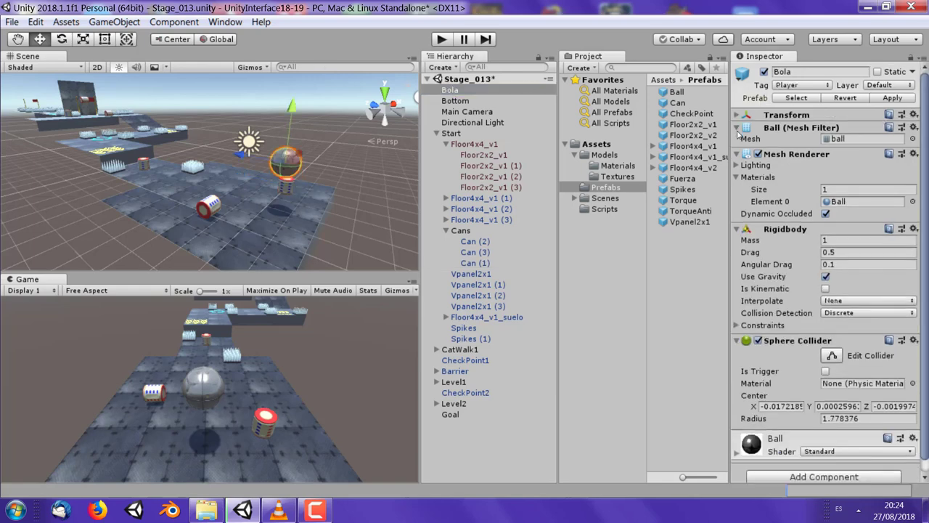
{"action": "left_click", "coordinate": [737, 129]}
{"action": "left_click", "coordinate": [737, 140]}
{"action": "left_click", "coordinate": [737, 154]}
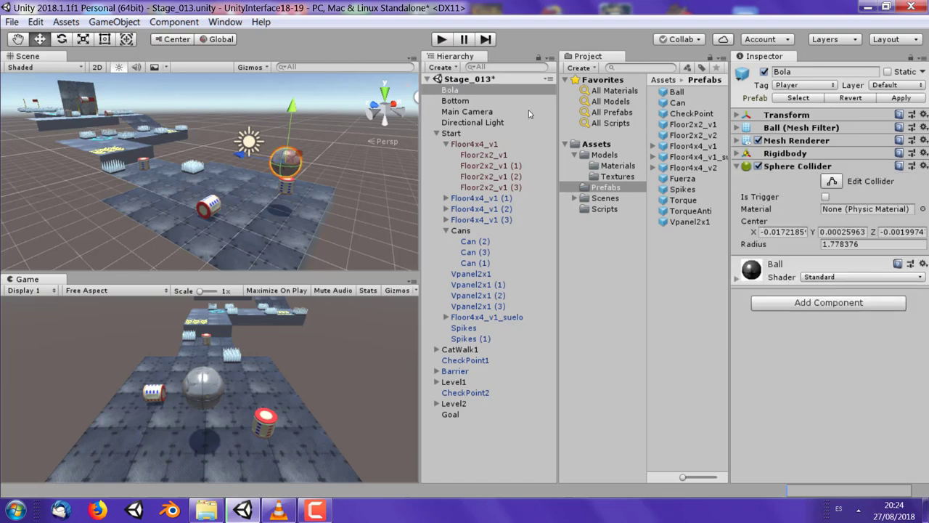
{"action": "left_click", "coordinate": [739, 168]}
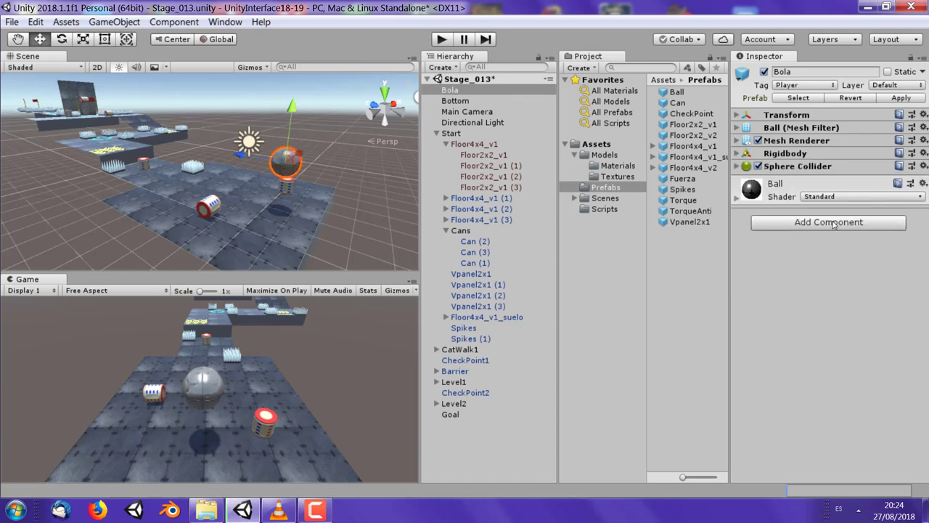
Step: Add the Player Behaviour script from the Scripts component category to Bola
{"action": "left_click", "coordinate": [830, 221]}
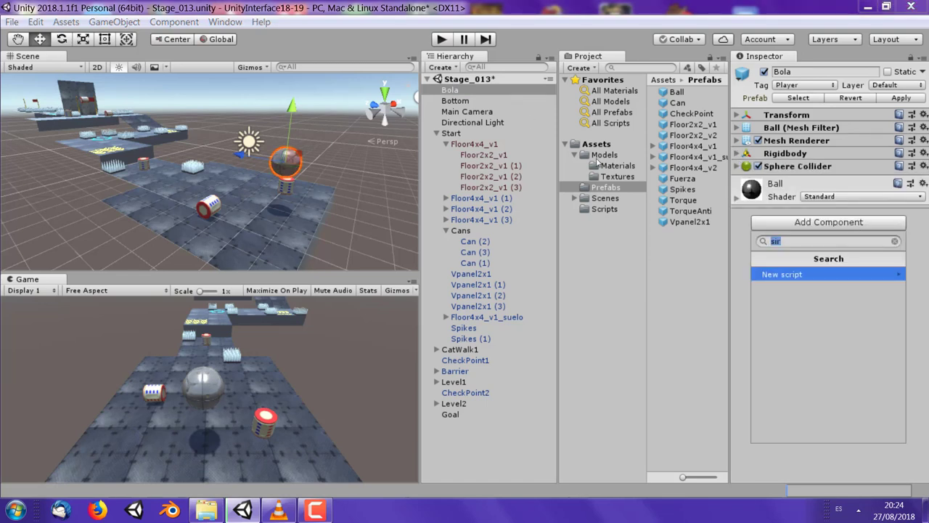
{"action": "key", "text": "BackSpace"}
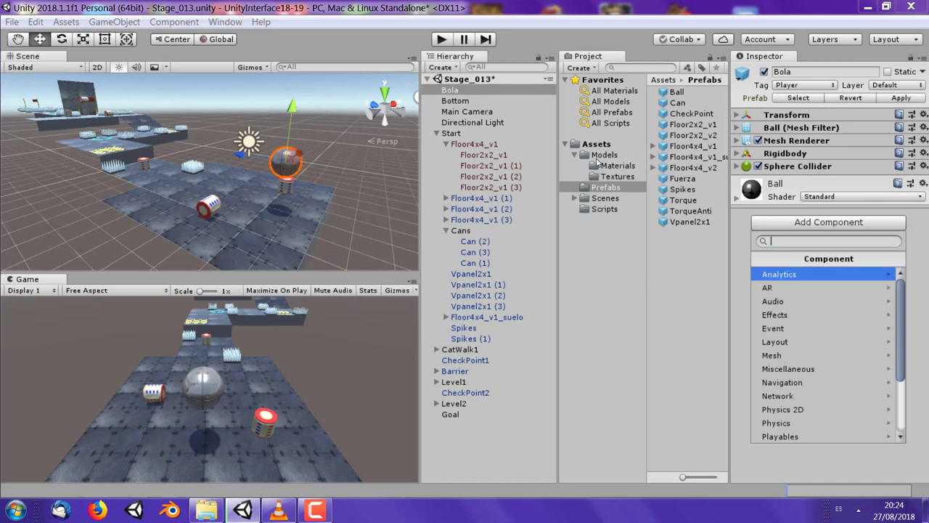
{"action": "left_click_drag", "start_coordinate": [902, 374], "coordinate": [899, 398]}
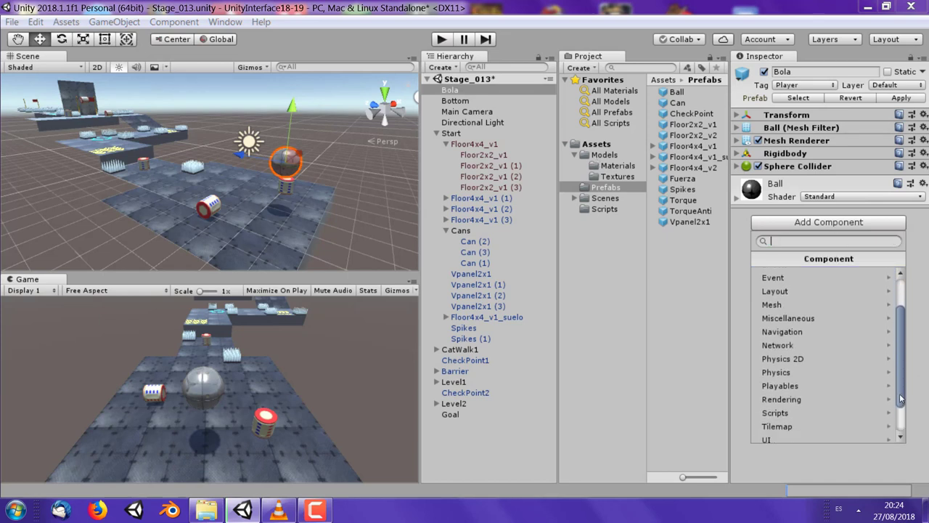
{"action": "left_click", "coordinate": [844, 410]}
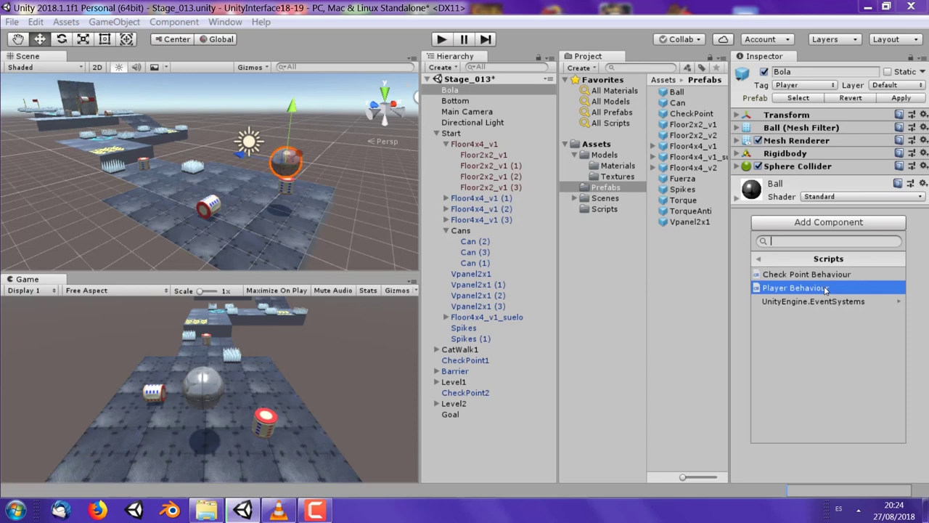
{"action": "left_click", "coordinate": [825, 288]}
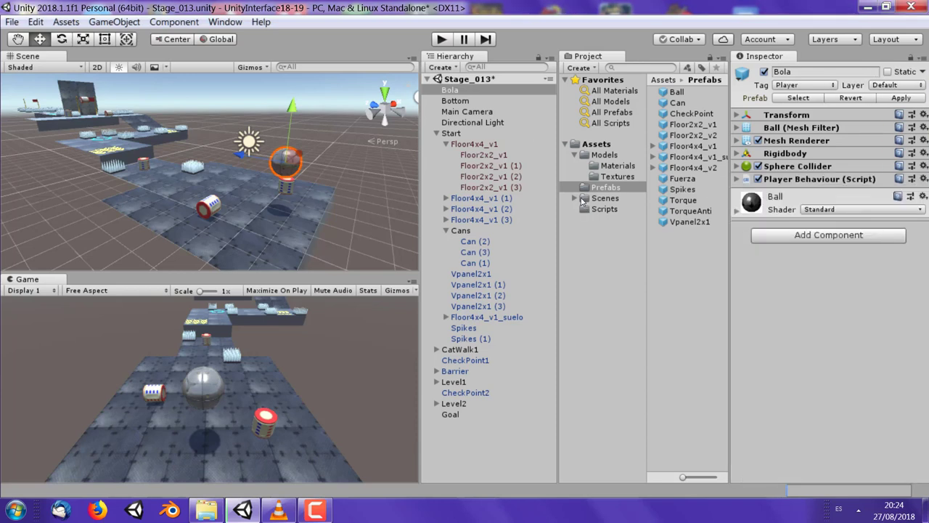
Step: Drag PlayerBehaviour from Assets/Scripts onto Bola, then remove the resulting duplicate component
{"action": "left_click", "coordinate": [606, 209]}
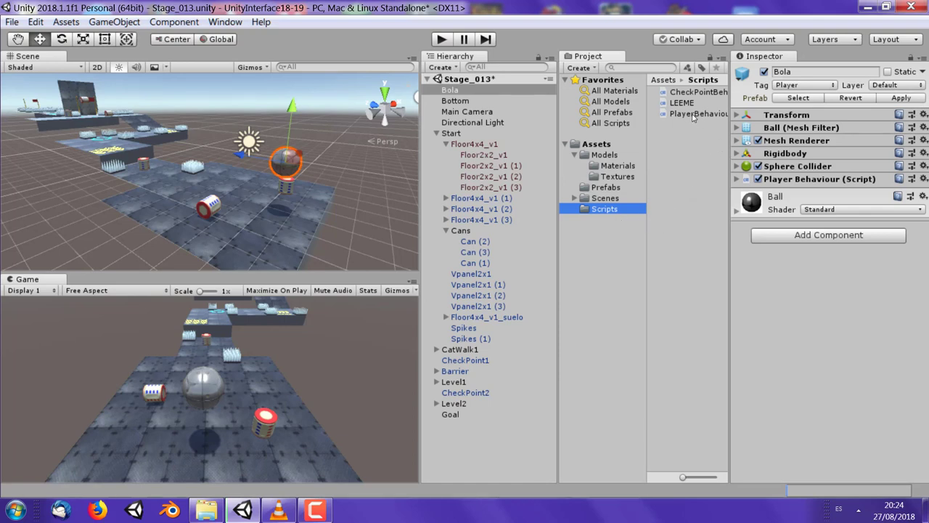
{"action": "left_click_drag", "start_coordinate": [693, 117], "coordinate": [813, 301]}
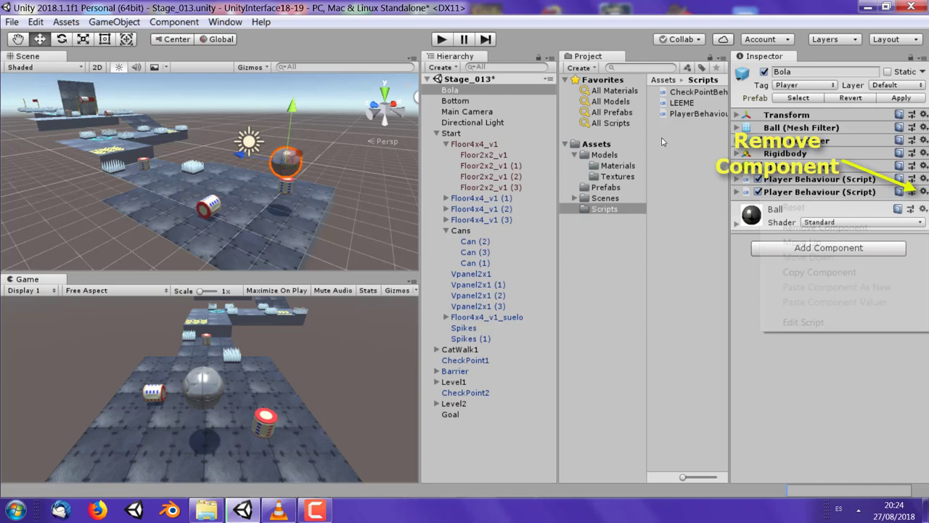
{"action": "left_click", "coordinate": [924, 192]}
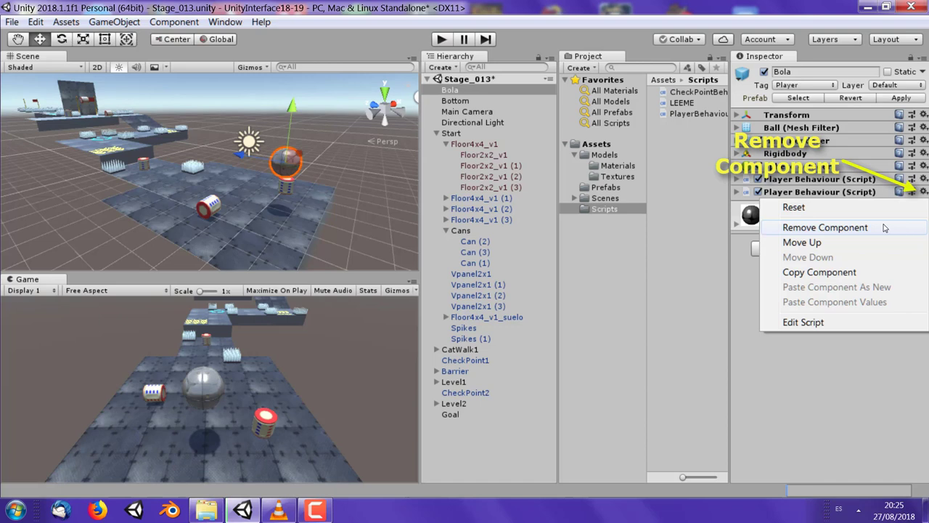
{"action": "left_click", "coordinate": [884, 228]}
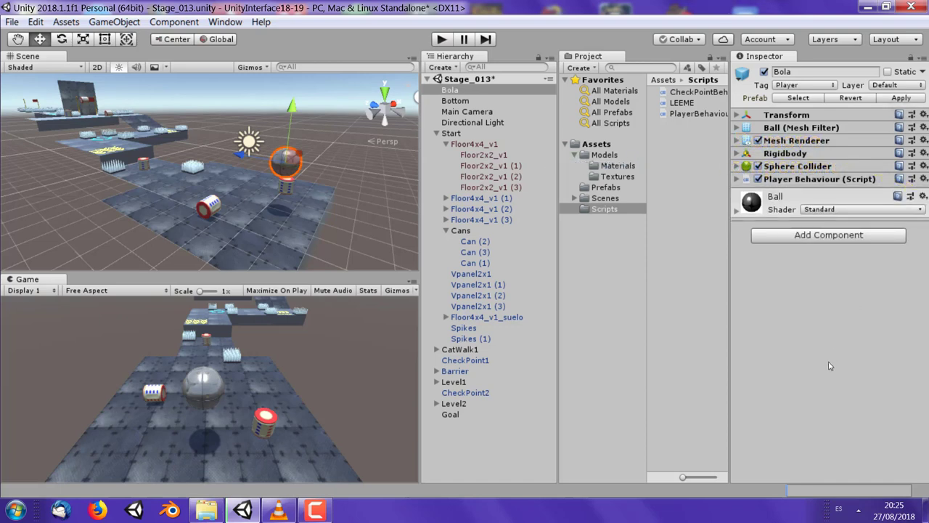
Step: Expand Player Behaviour, toggle its enabled checkbox, and scroll to the unassigned material fields
{"action": "left_click", "coordinate": [736, 180]}
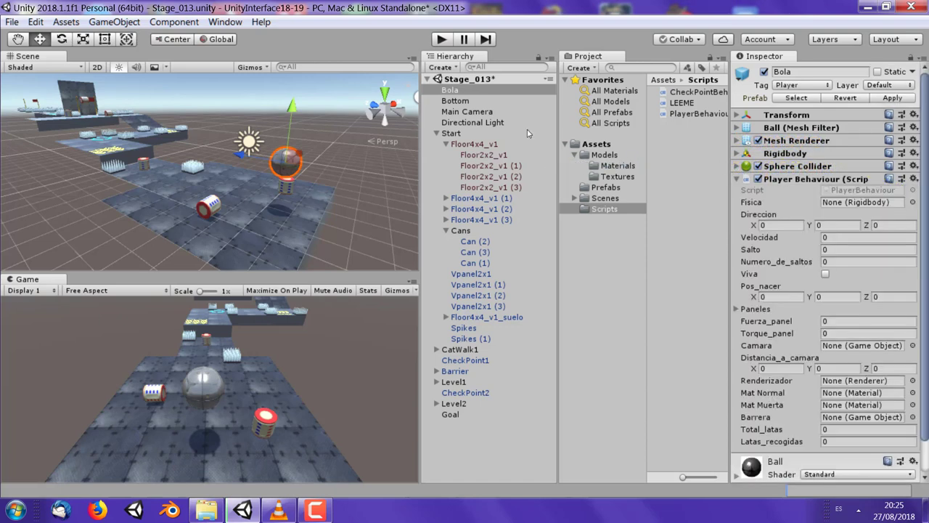
{"action": "scroll", "coordinate": [871, 217], "scroll_direction": "down", "scroll_amount": 1}
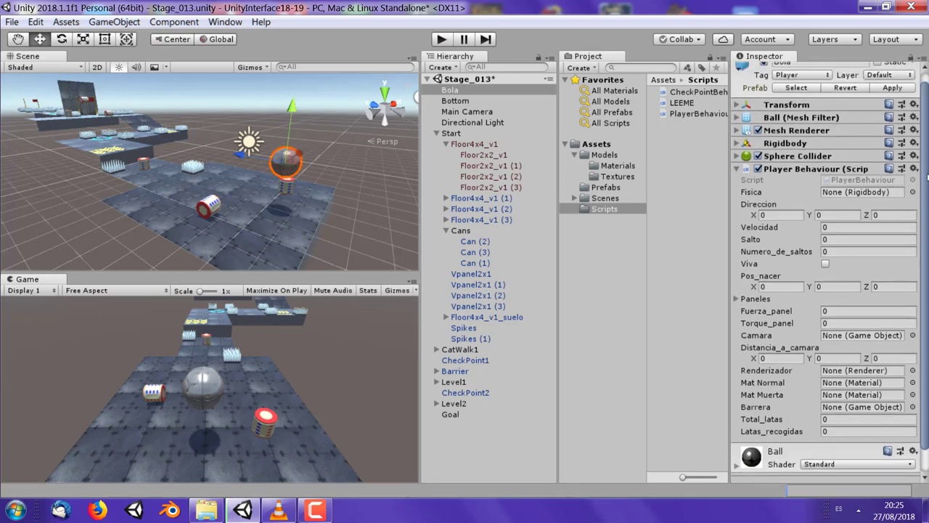
{"action": "scroll", "coordinate": [871, 218], "scroll_direction": "up", "scroll_amount": 1}
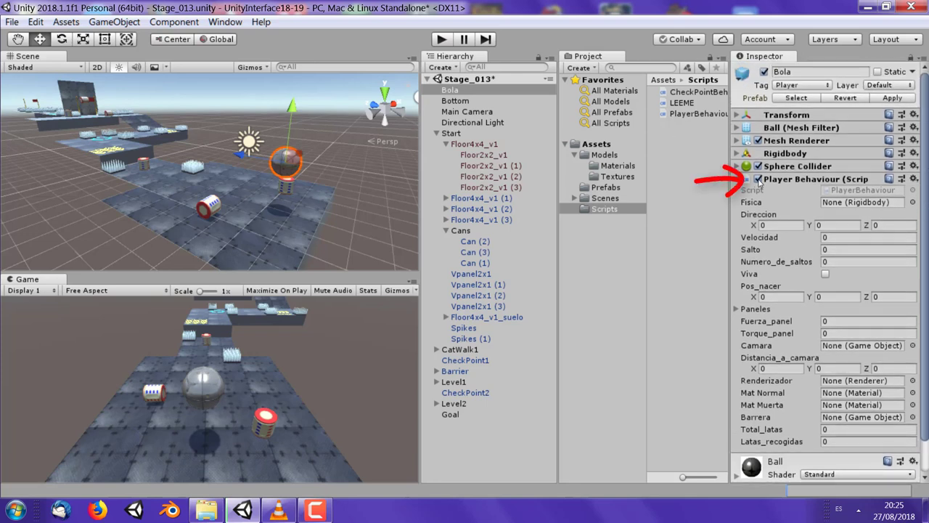
{"action": "left_click", "coordinate": [759, 180]}
{"action": "left_click_drag", "start_coordinate": [926, 231], "coordinate": [926, 269]}
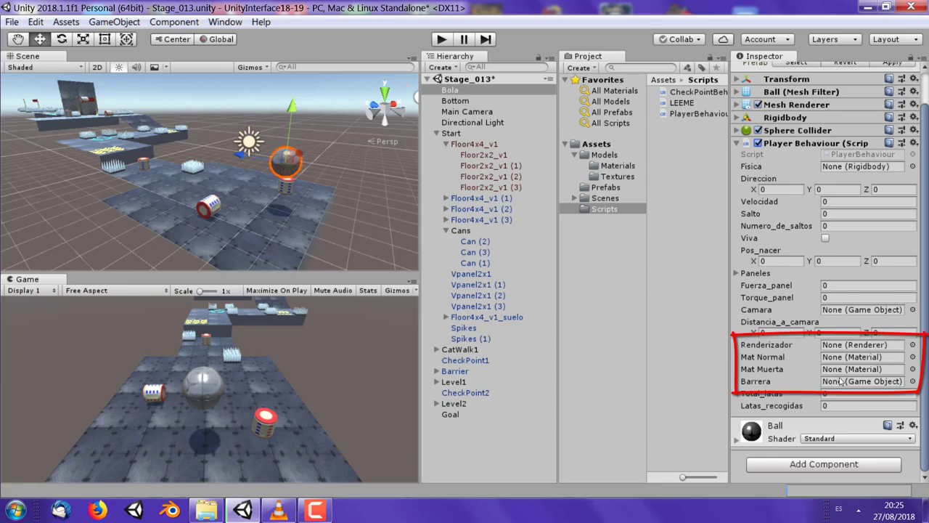
Step: Assign the Ball material to Mat Normal and Ball_dead to Mat Muerta
{"action": "left_click", "coordinate": [913, 357]}
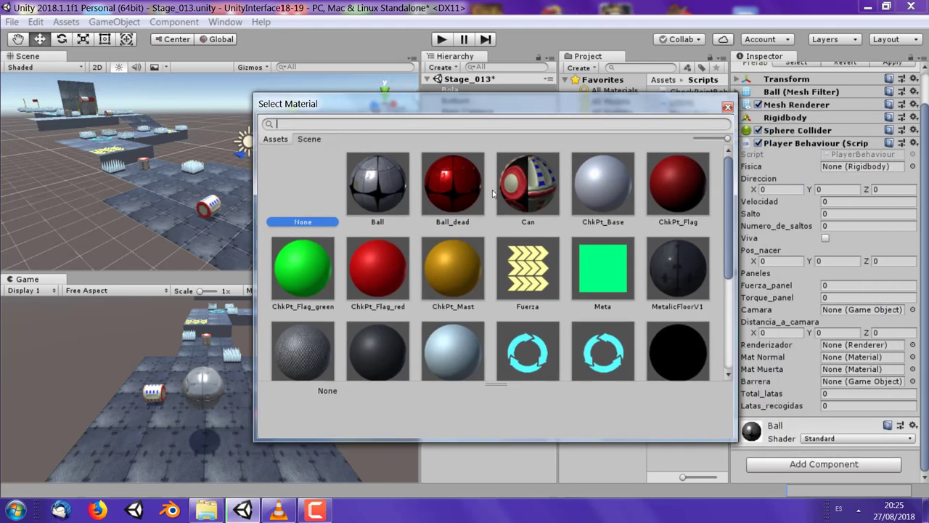
{"action": "left_click", "coordinate": [392, 190]}
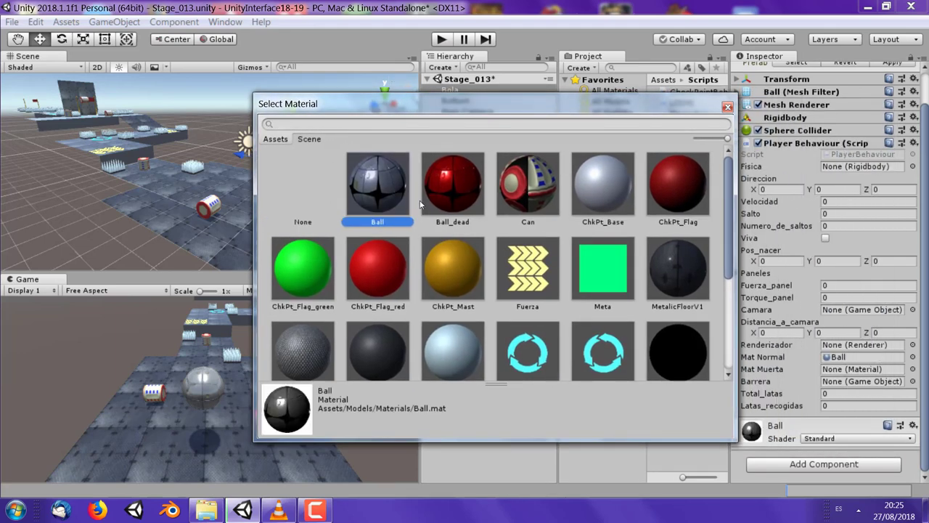
{"action": "left_click", "coordinate": [912, 369]}
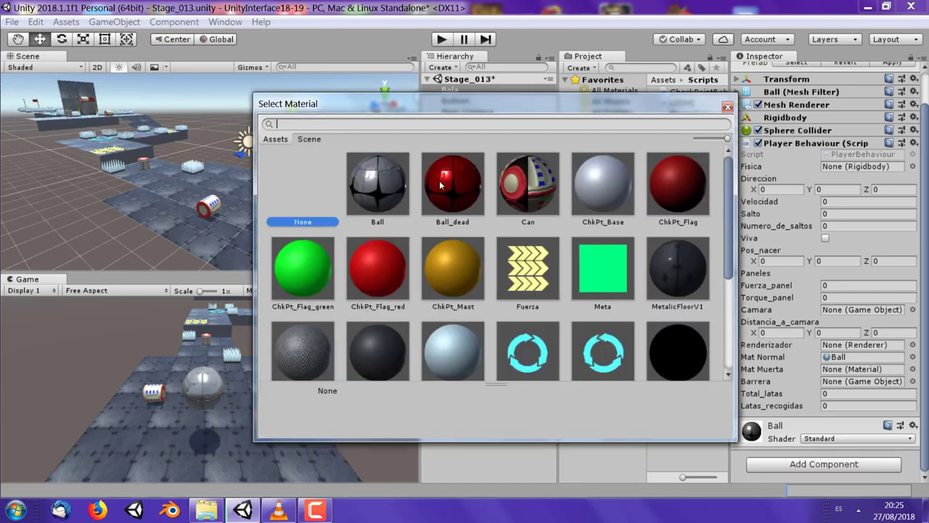
{"action": "key", "text": "Right"}
{"action": "key", "text": "Right"}
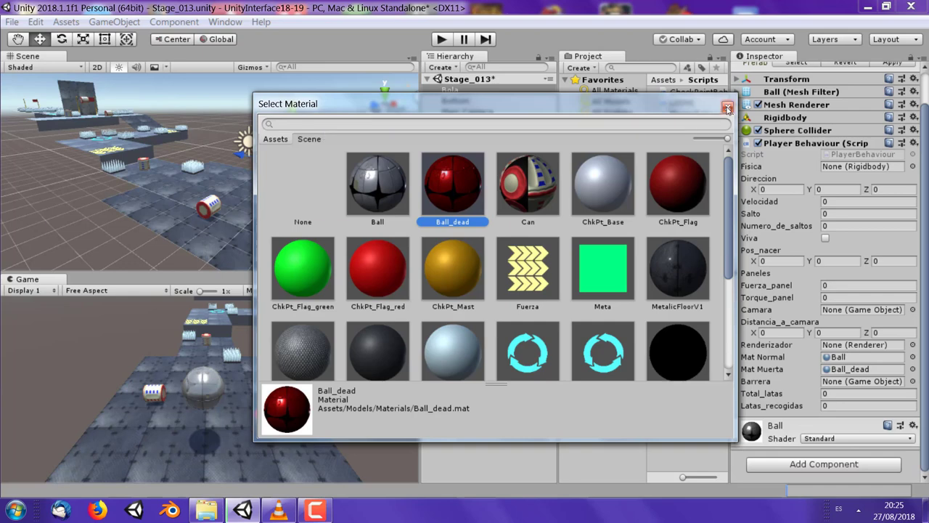
{"action": "left_click", "coordinate": [727, 108]}
Step: Enter play mode and roll the ball with the arrow keys to collect the first can
{"action": "left_click", "coordinate": [441, 40]}
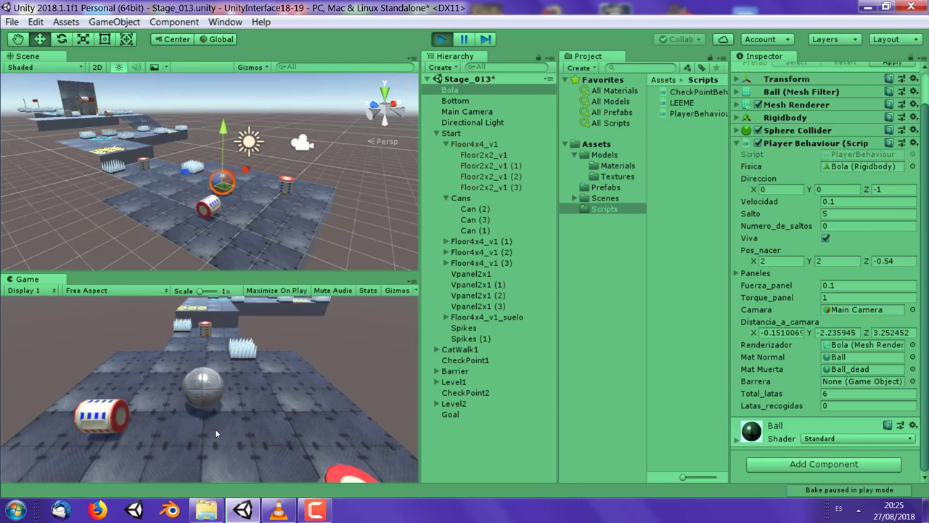
{"action": "key", "text": "Up"}
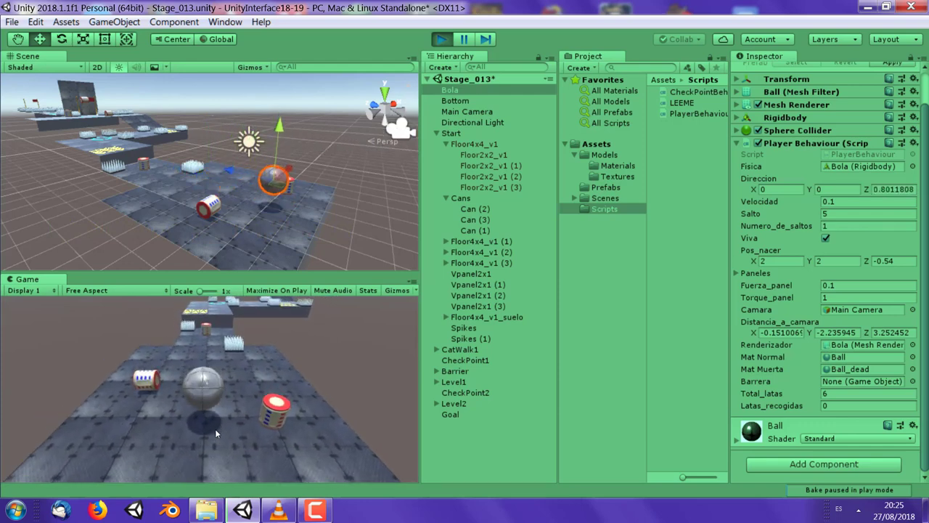
{"action": "key", "text": "Left"}
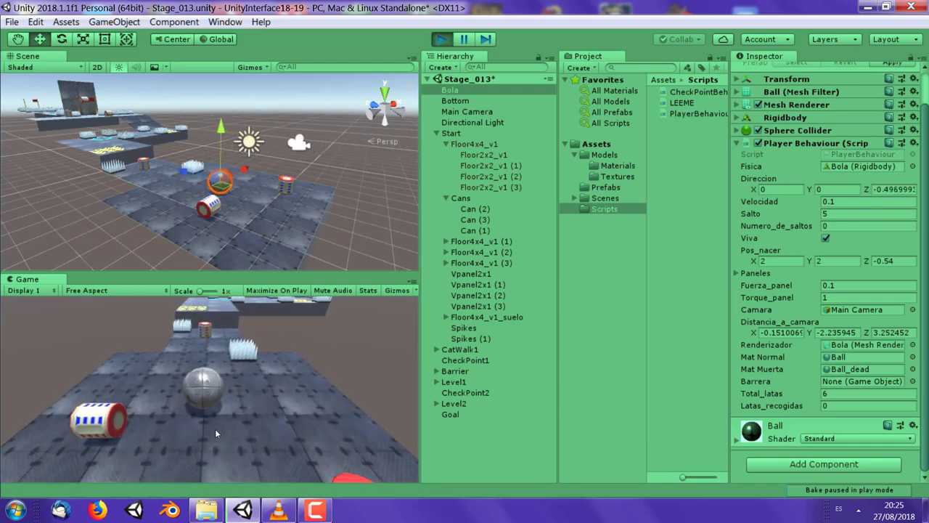
{"action": "key", "text": "Right"}
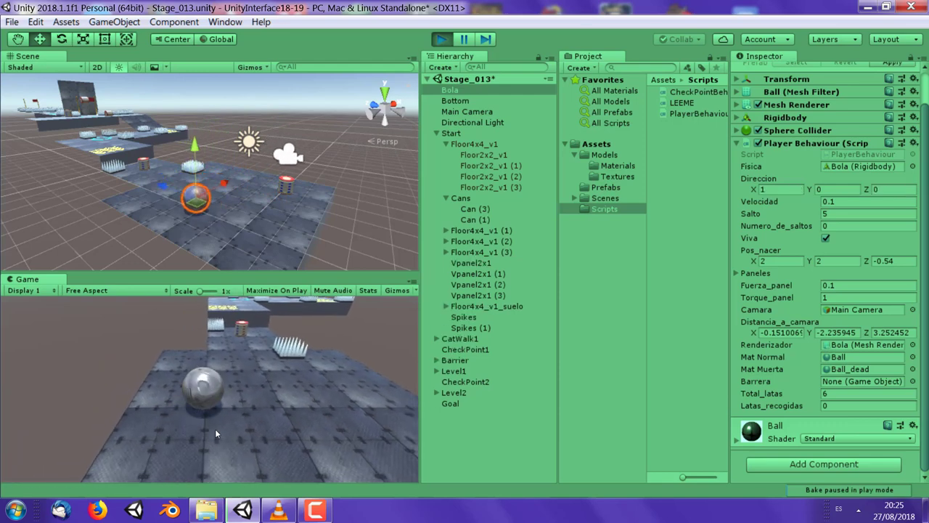
{"action": "key", "text": "Down"}
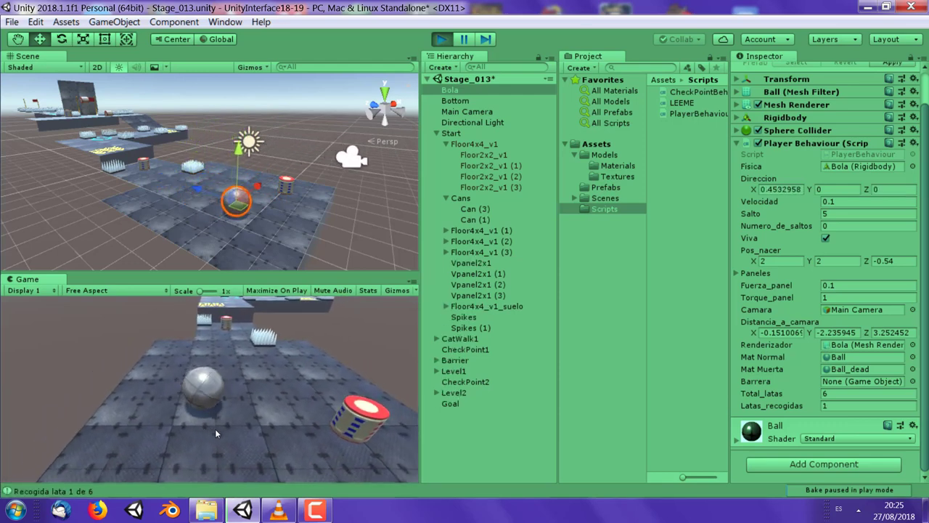
{"action": "key", "text": "Left"}
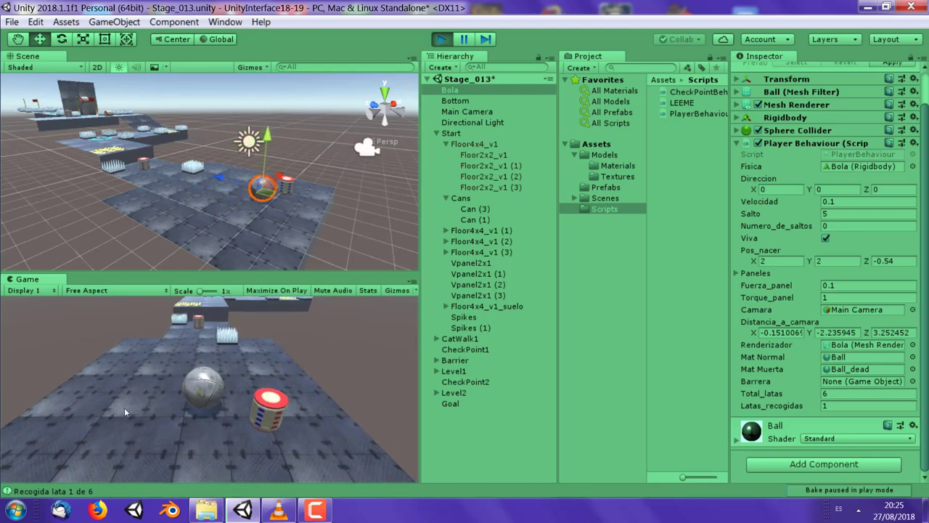
{"action": "key", "text": "Up"}
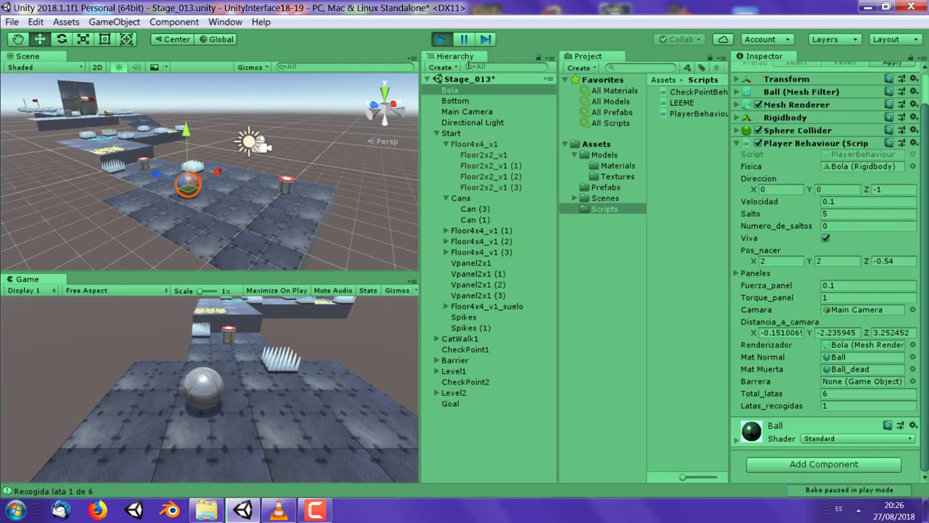
Step: Resume the paused game and steer the ball into a second can, reaching 2 of 6
{"action": "scroll", "coordinate": [796, 104], "scroll_direction": "up", "scroll_amount": 2}
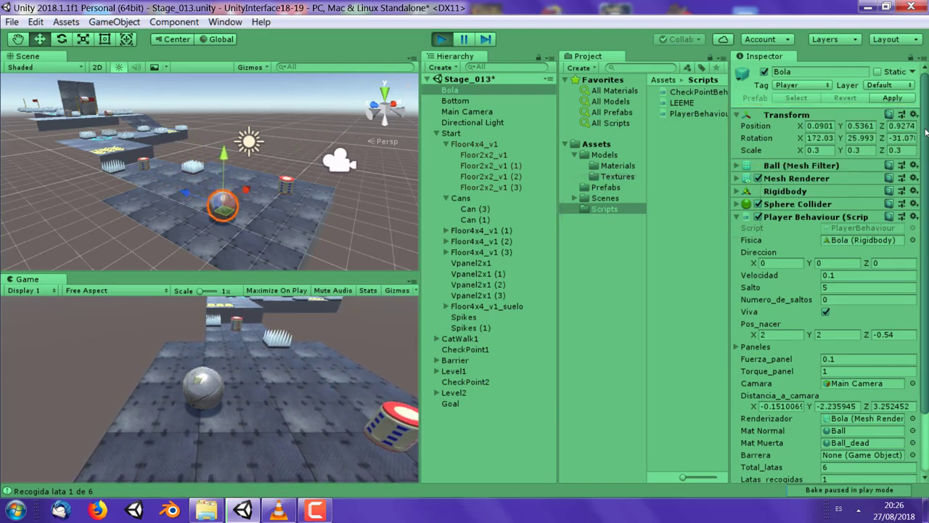
{"action": "scroll", "coordinate": [925, 133], "scroll_direction": "down", "scroll_amount": 3}
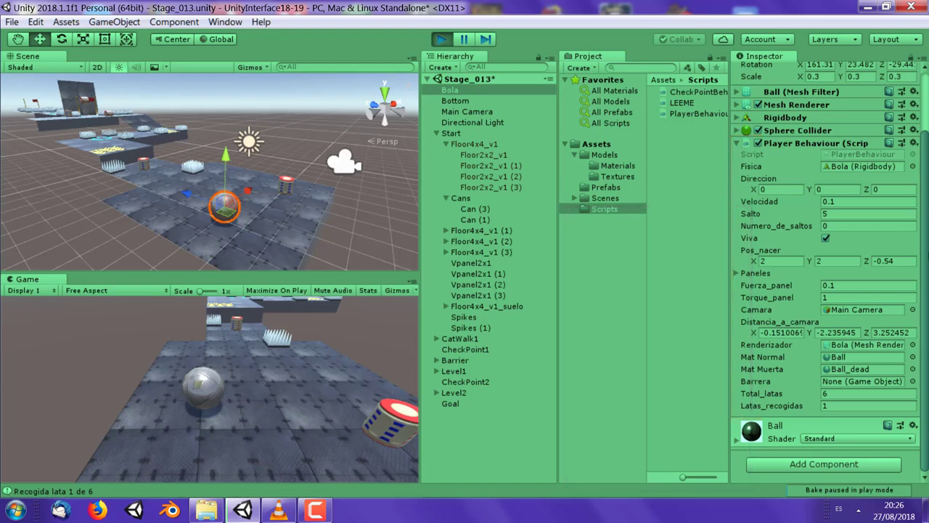
{"action": "scroll", "coordinate": [828, 268], "scroll_direction": "up", "scroll_amount": 3}
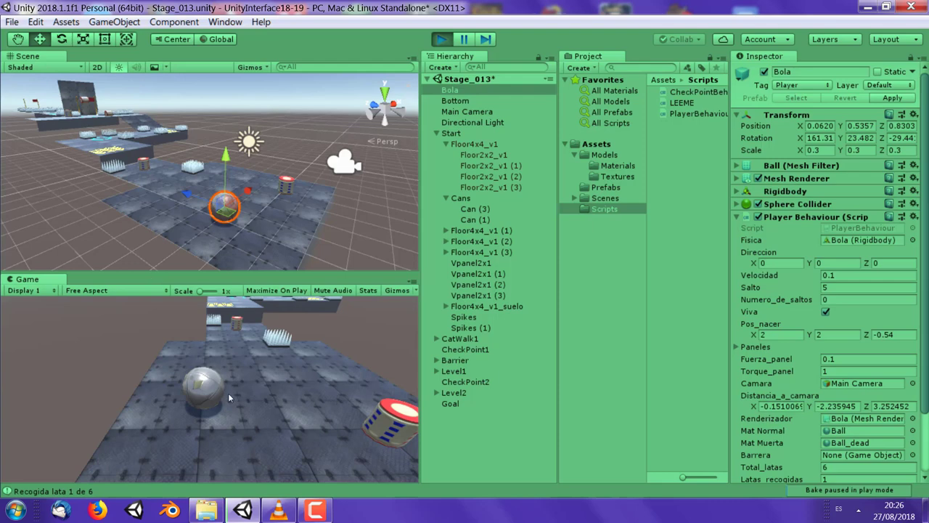
{"action": "key", "text": "Right"}
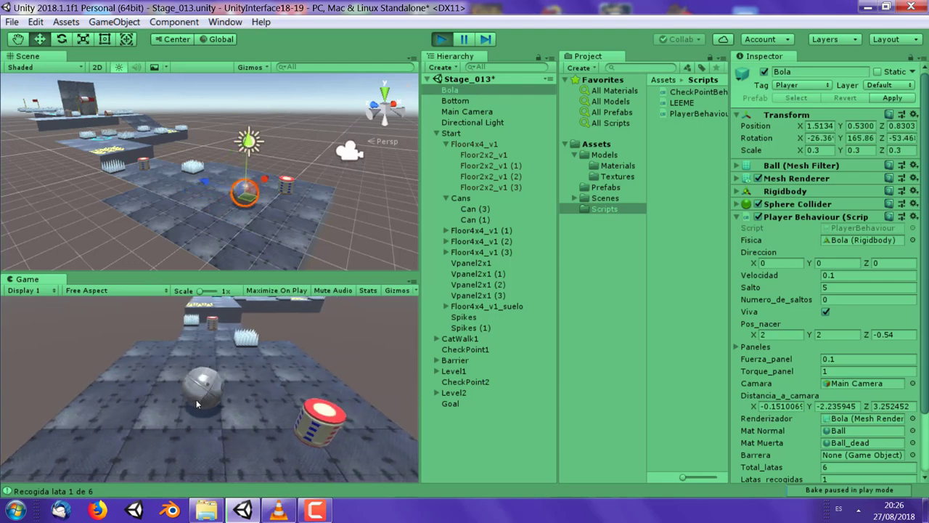
{"action": "key", "text": "Up"}
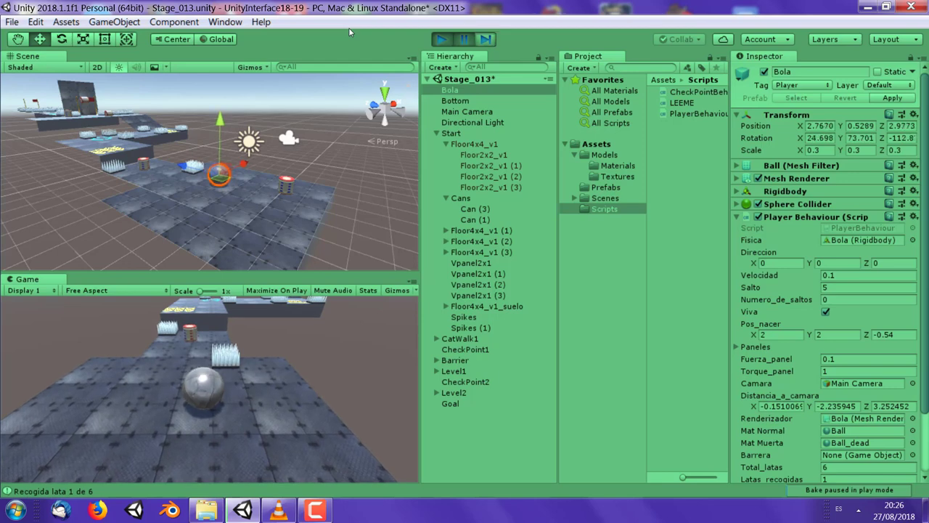
{"action": "left_click", "coordinate": [468, 41]}
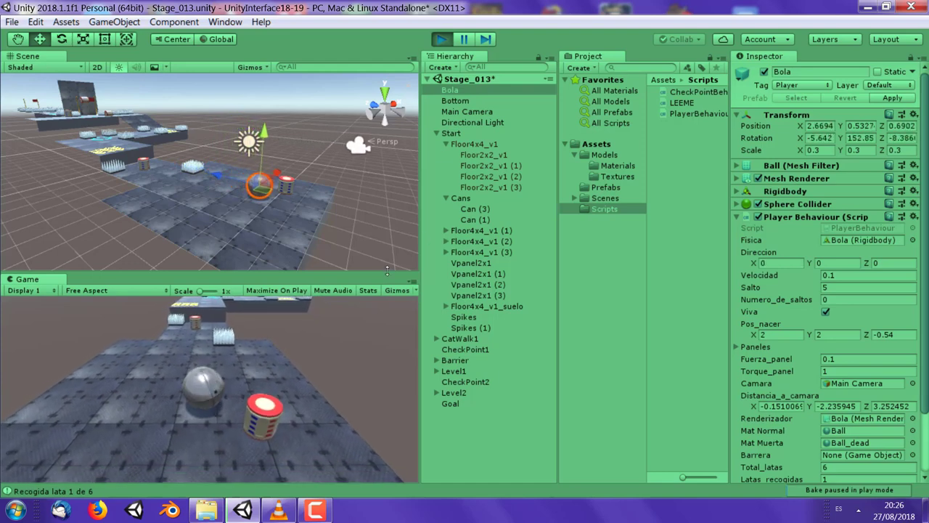
{"action": "key", "text": "Right"}
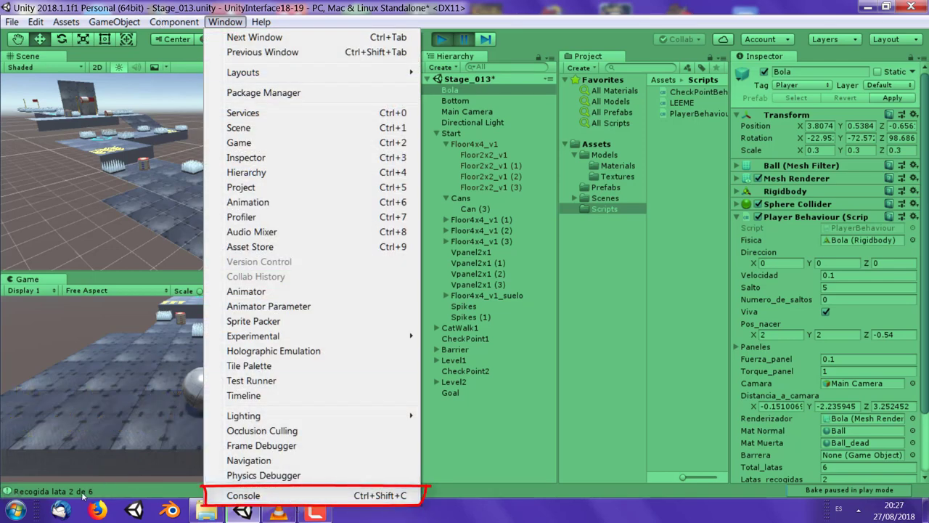
Step: Open the Console and jump to the 'Recogida lata' Debug.Log line in PlayerBehaviour.cs
{"action": "key", "text": "ctrl+shift+c"}
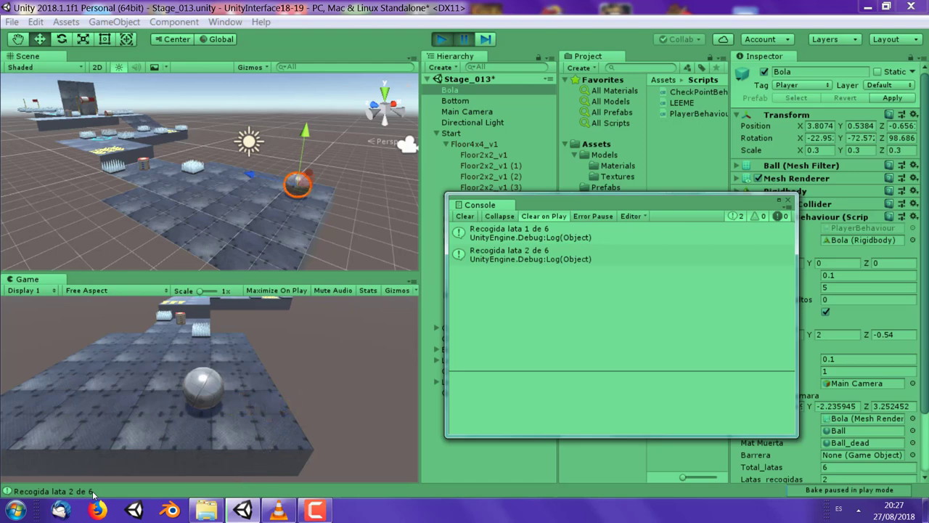
{"action": "double_click", "coordinate": [538, 235]}
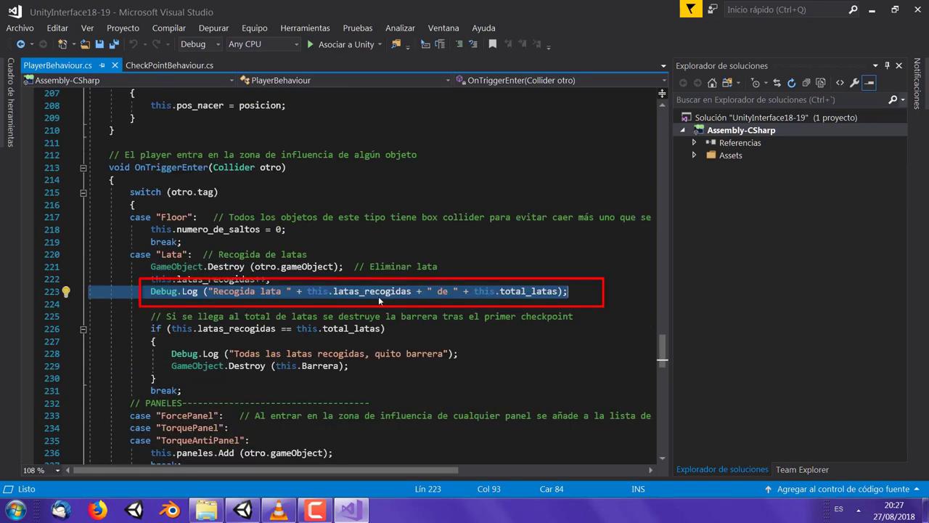
Step: Change the line 223 log message to start with 'Lata' instead of 'Recogida lata'
{"action": "left_click", "coordinate": [272, 291]}
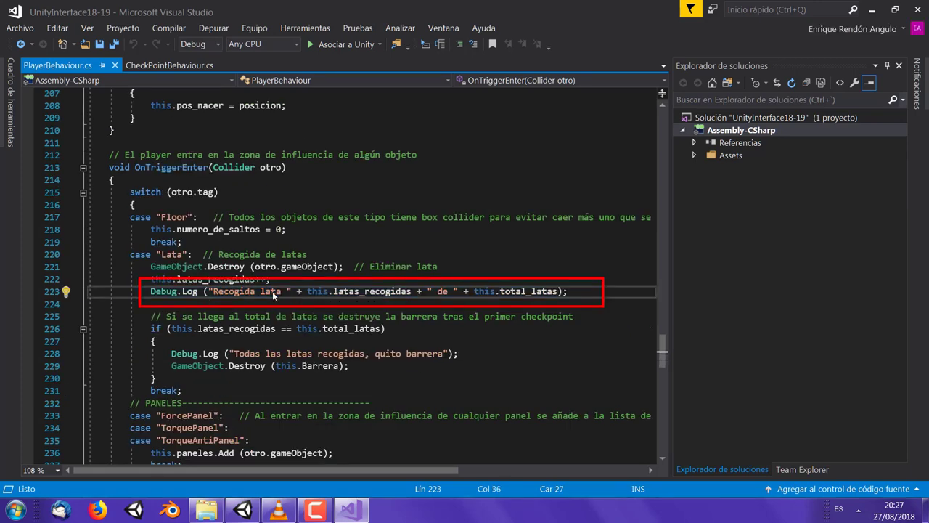
{"action": "left_click", "coordinate": [177, 291]}
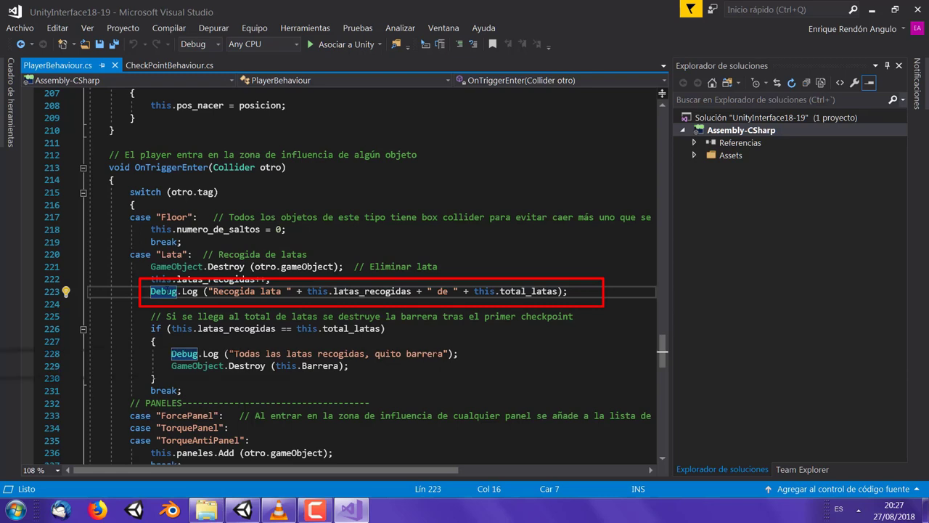
{"action": "left_click", "coordinate": [261, 291]}
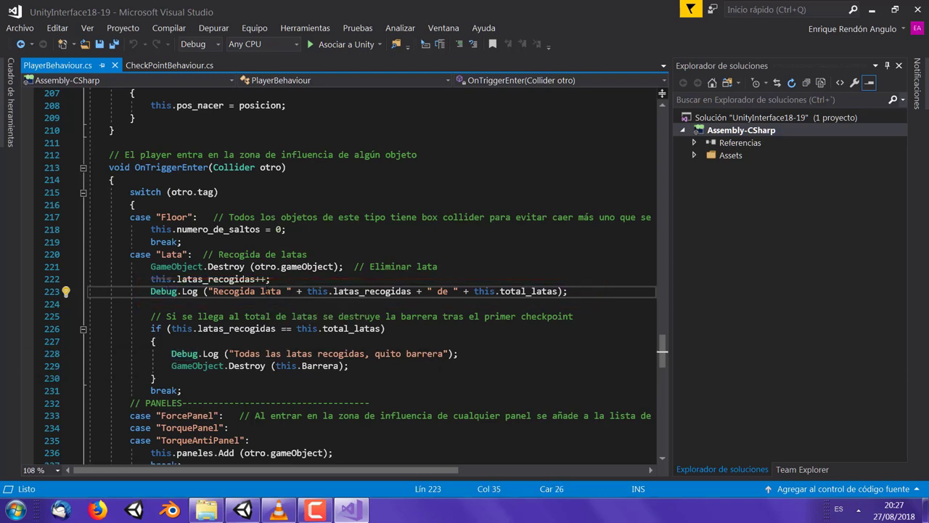
{"action": "key", "text": "BackSpace"}
{"action": "key", "text": "BackSpace"}
{"action": "key", "text": "BackSpace"}
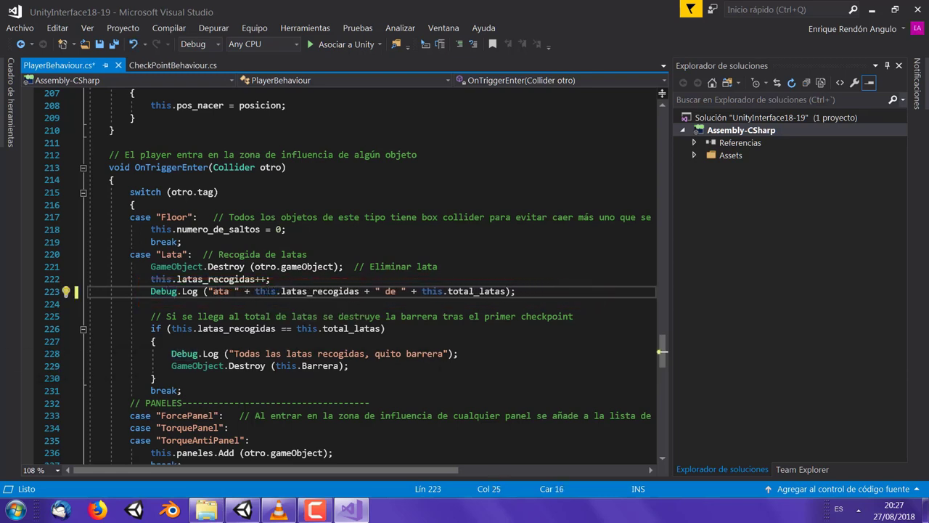
{"action": "type", "text": "L"}
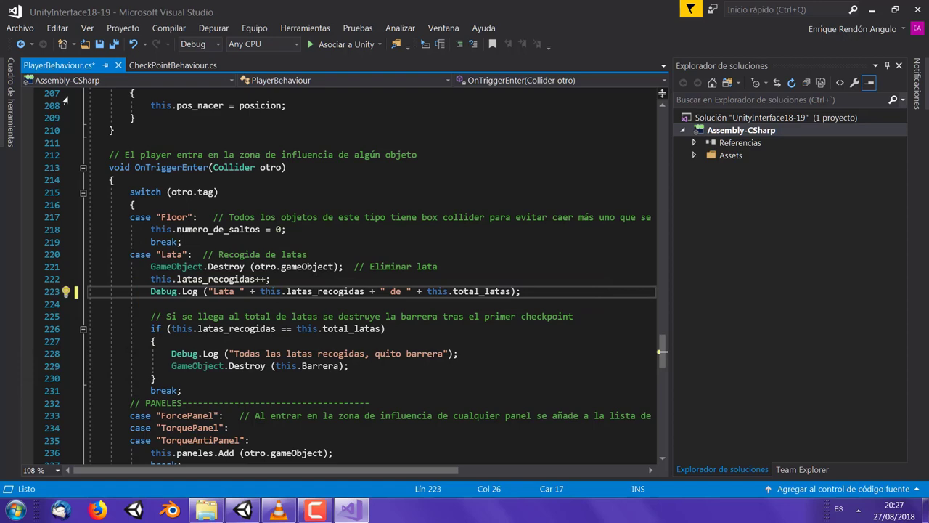
Step: Save all files in Visual Studio and minimize it to return to Unity
{"action": "left_click", "coordinate": [20, 28]}
{"action": "left_click", "coordinate": [61, 186]}
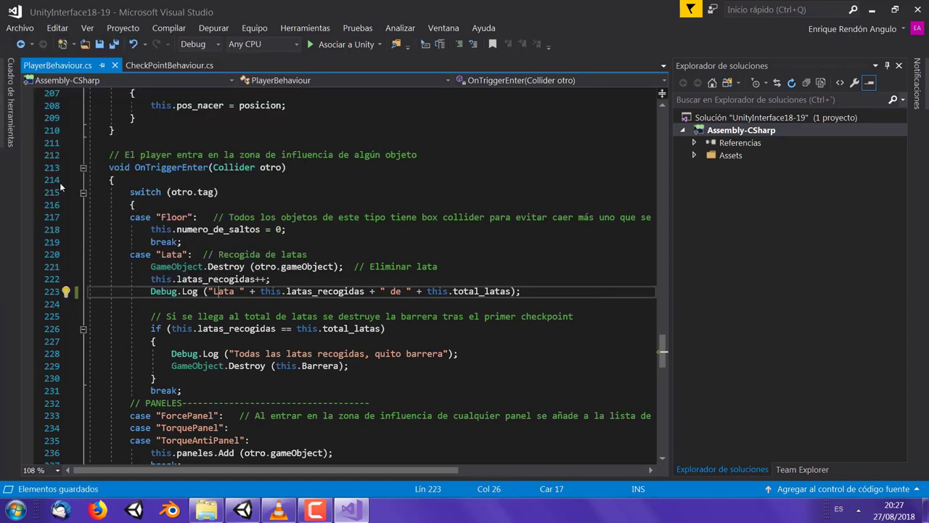
{"action": "left_click", "coordinate": [872, 10]}
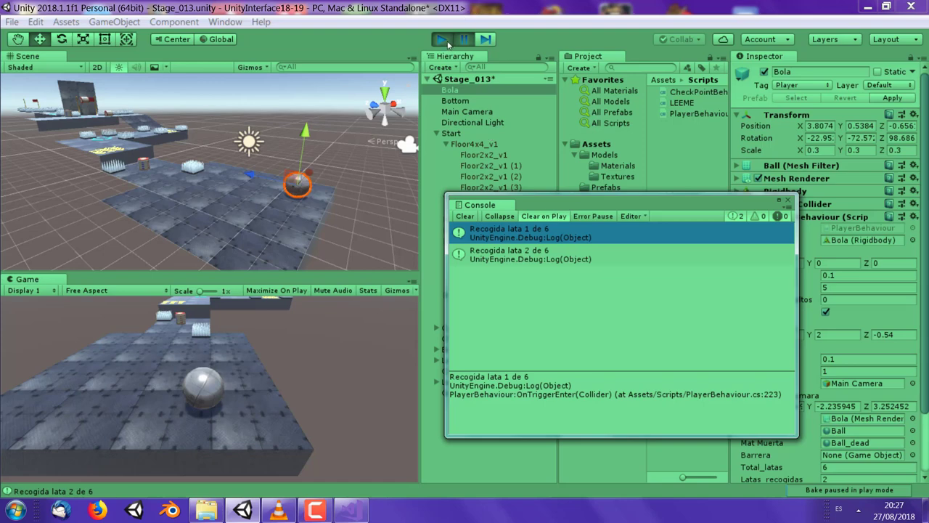
Step: Exit play mode with the Play button so the scene resets
{"action": "left_click", "coordinate": [445, 41]}
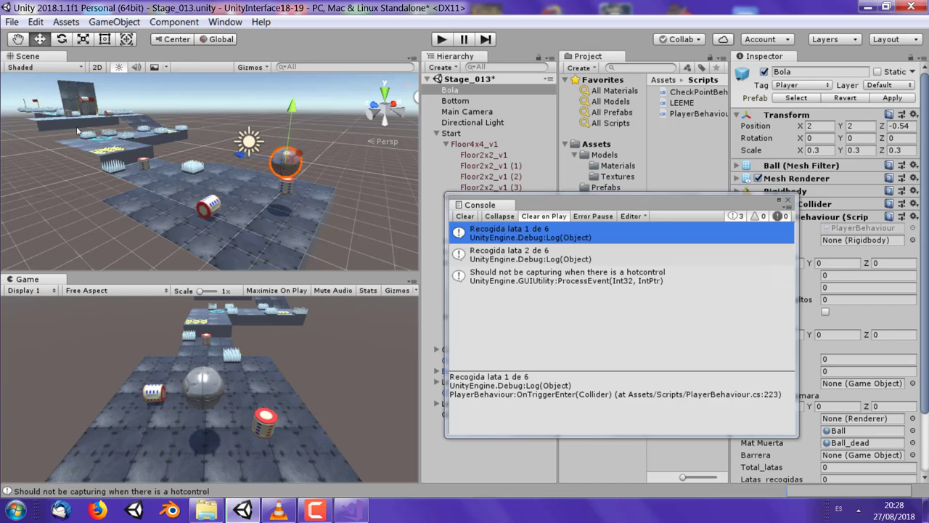
Step: Save the Stage_013 scene with File > Save Scenes, then File > Save Project
{"action": "left_click", "coordinate": [11, 22]}
{"action": "left_click", "coordinate": [36, 71]}
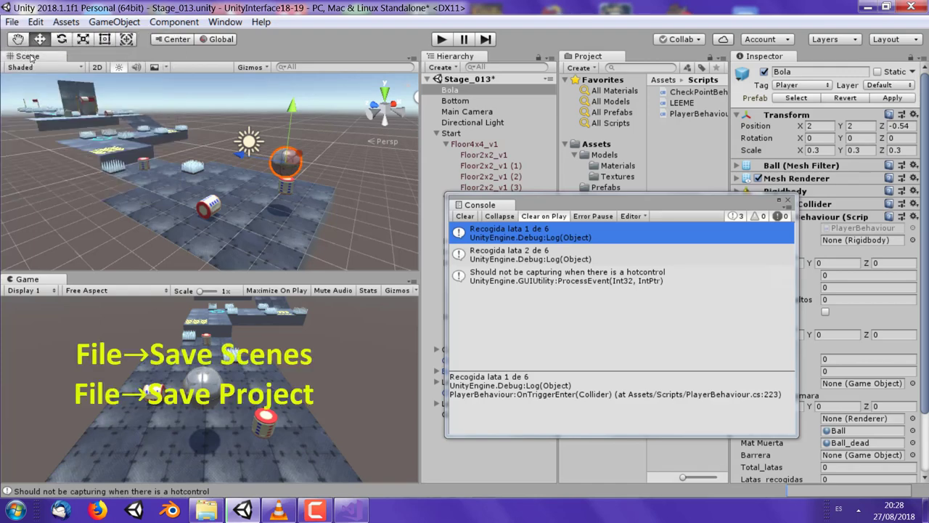
{"action": "left_click", "coordinate": [11, 21]}
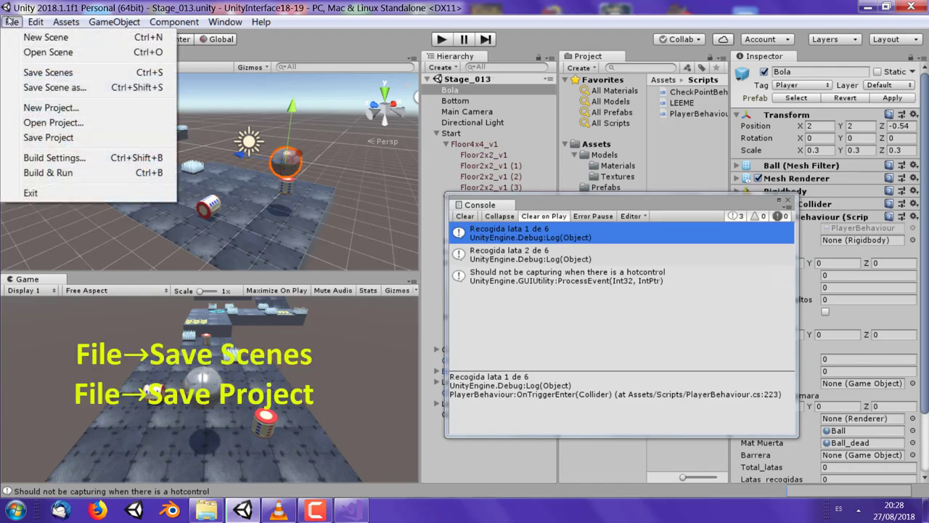
{"action": "left_click", "coordinate": [46, 144]}
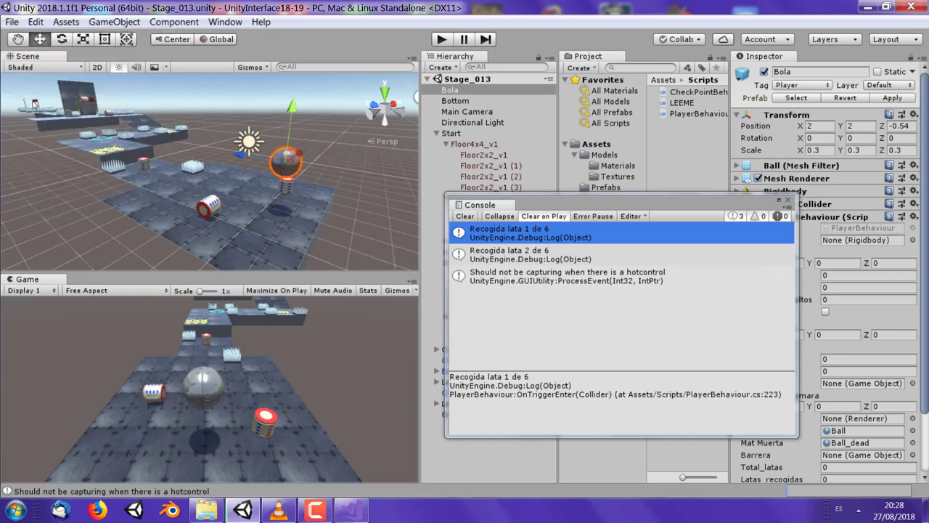